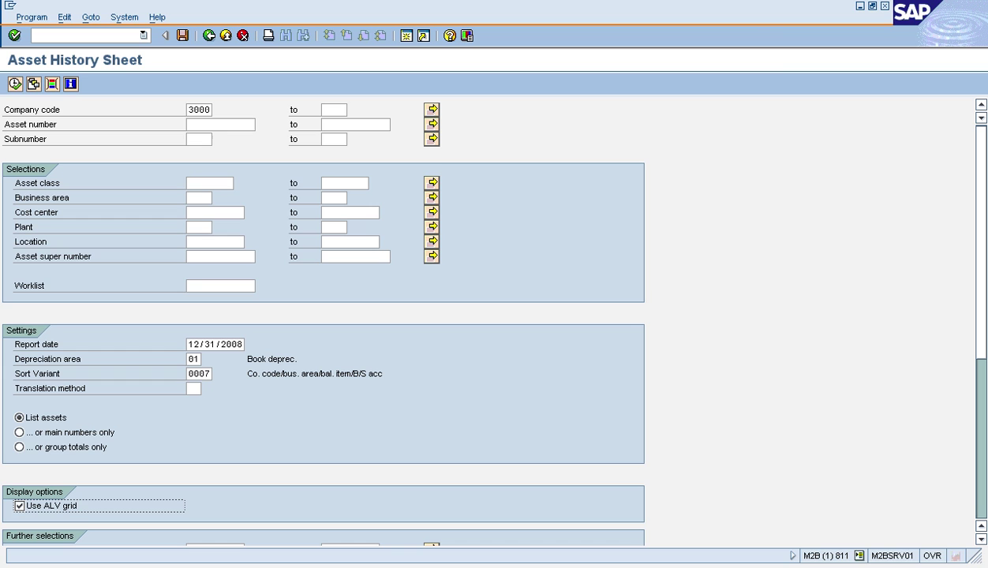
# Run the Asset History Sheet for company code 3000, sort variant 0007, report date 12/31/2008
pyautogui.press('F8')
pyautogui.click(197, 110)
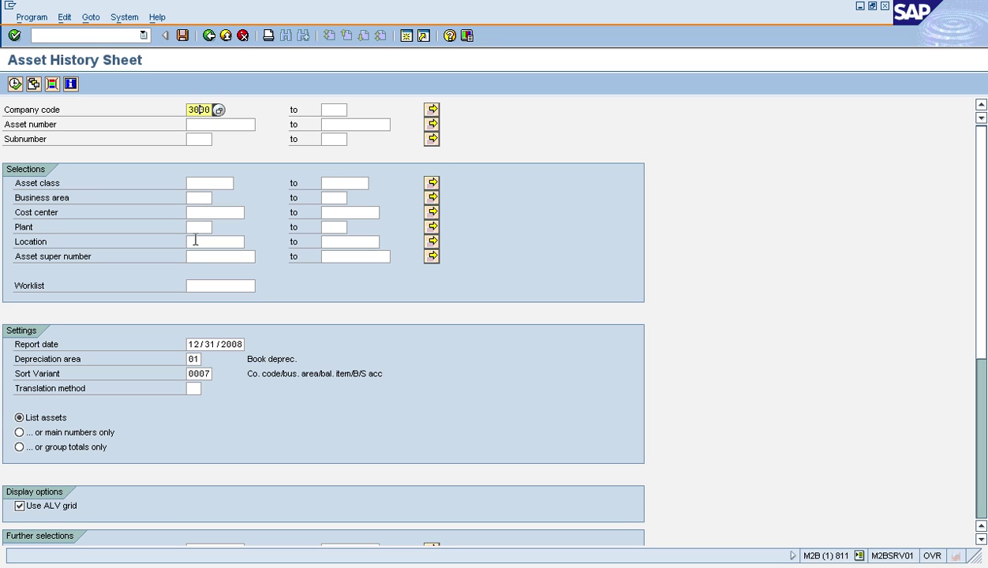
pyautogui.click(211, 345)
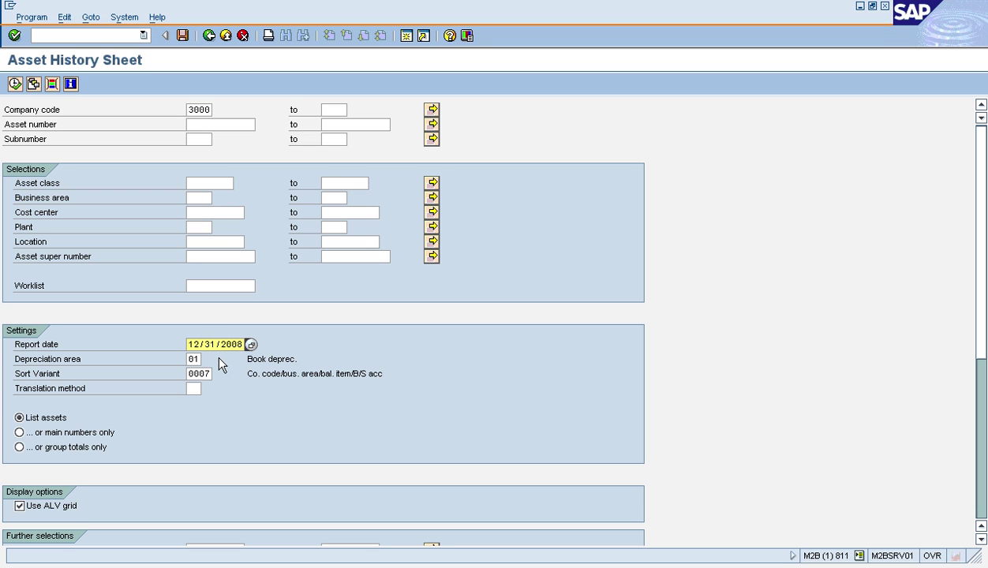
pyautogui.click(200, 375)
pyautogui.press('Return')
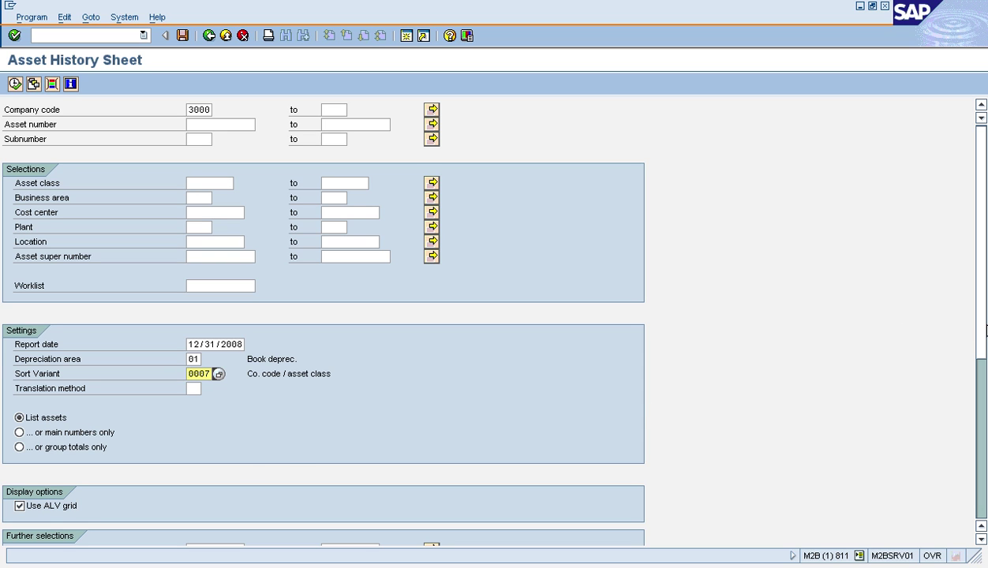
pyautogui.moveTo(984, 332); pyautogui.dragTo(984, 460)
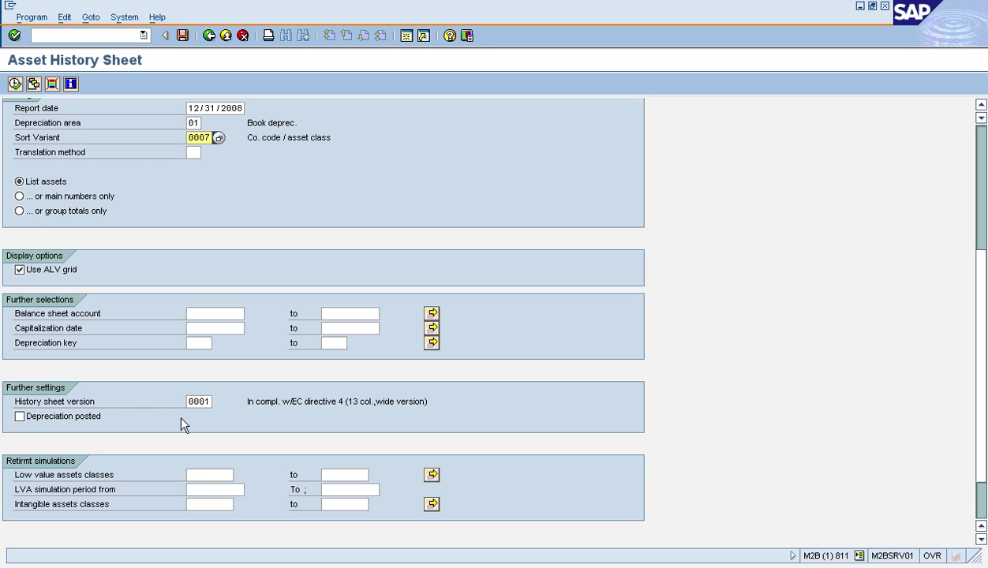
pyautogui.click(197, 403)
pyautogui.click(15, 84)
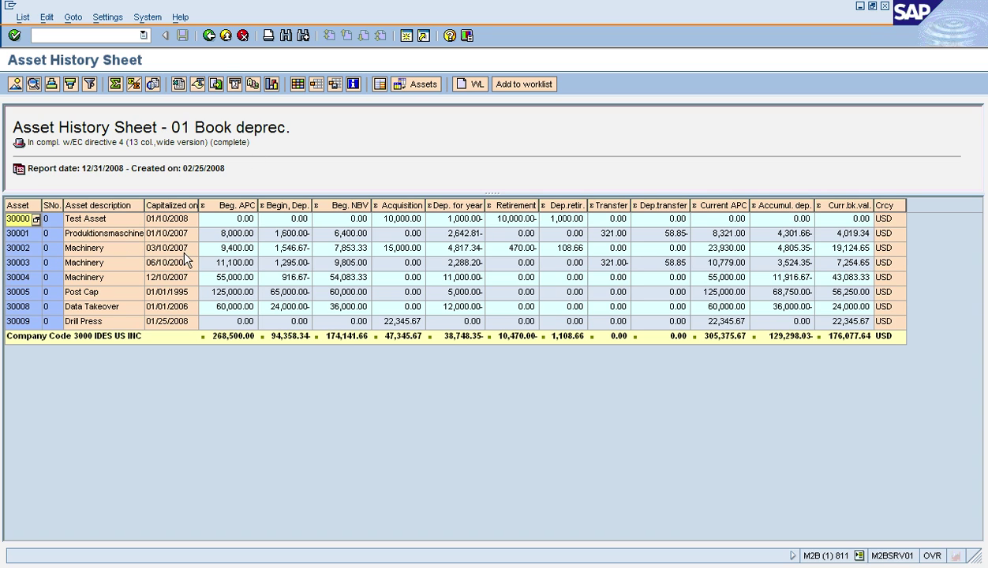
pyautogui.click(233, 206)
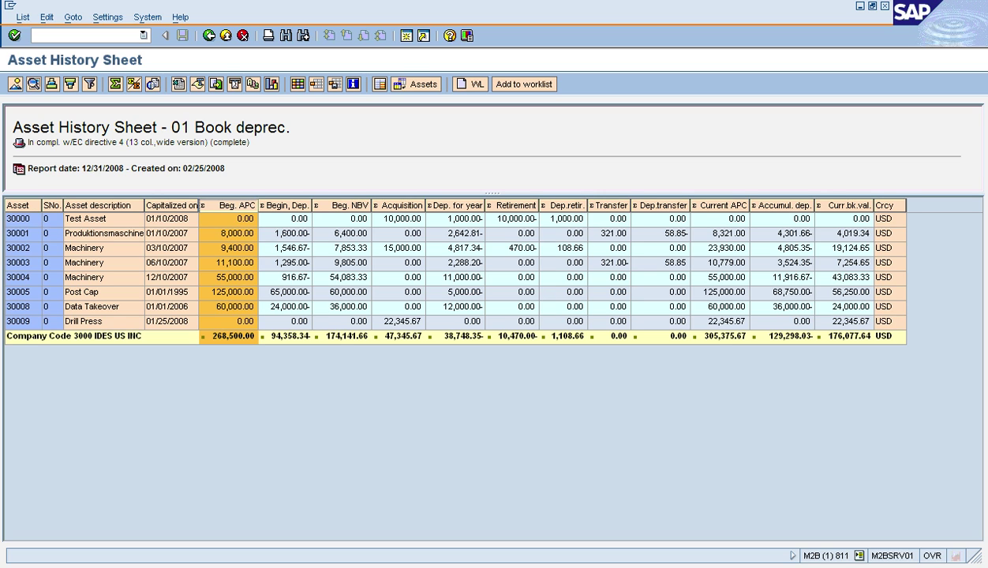
pyautogui.click(286, 204)
pyautogui.click(333, 205)
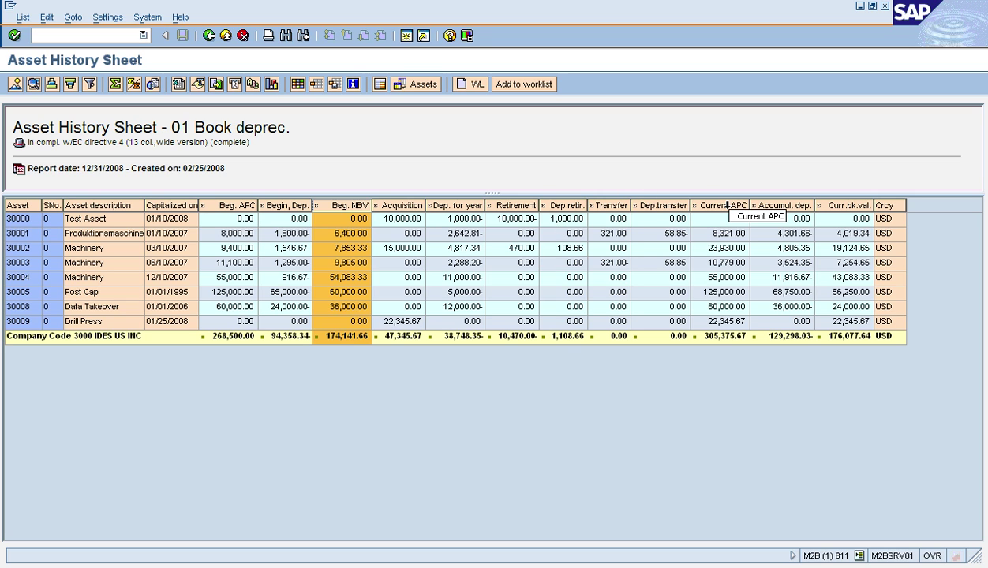
pyautogui.click(726, 205)
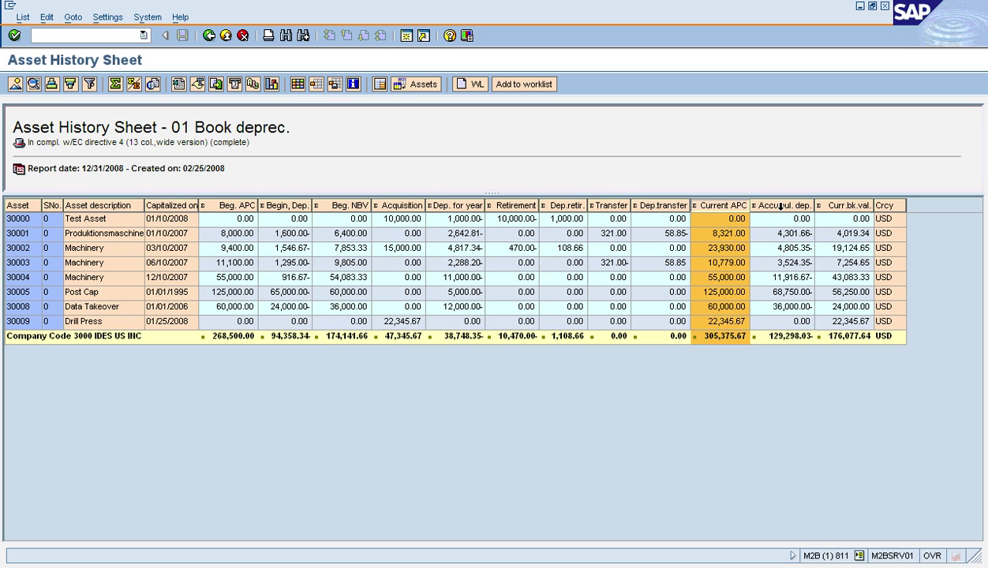
pyautogui.click(780, 206)
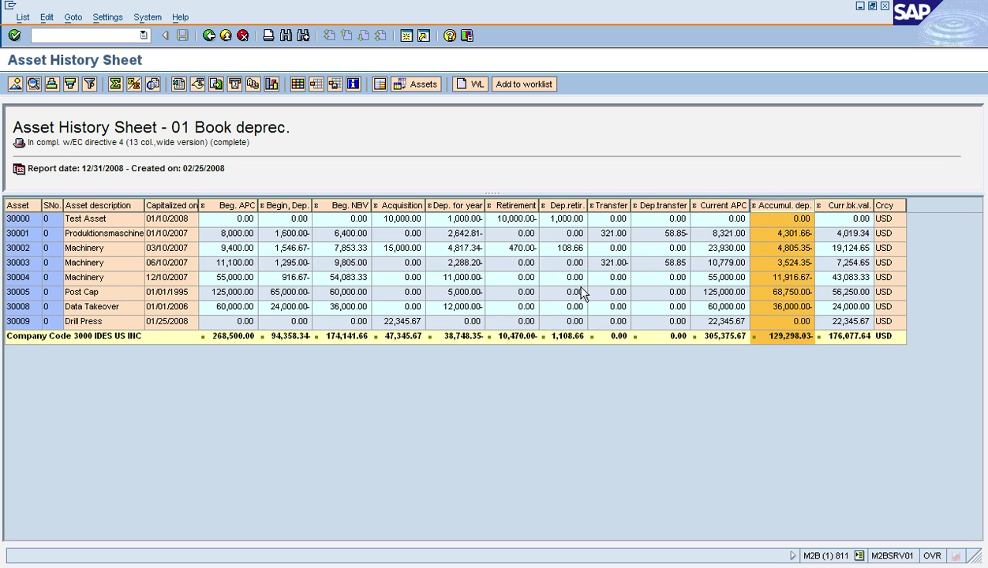
pyautogui.click(434, 204)
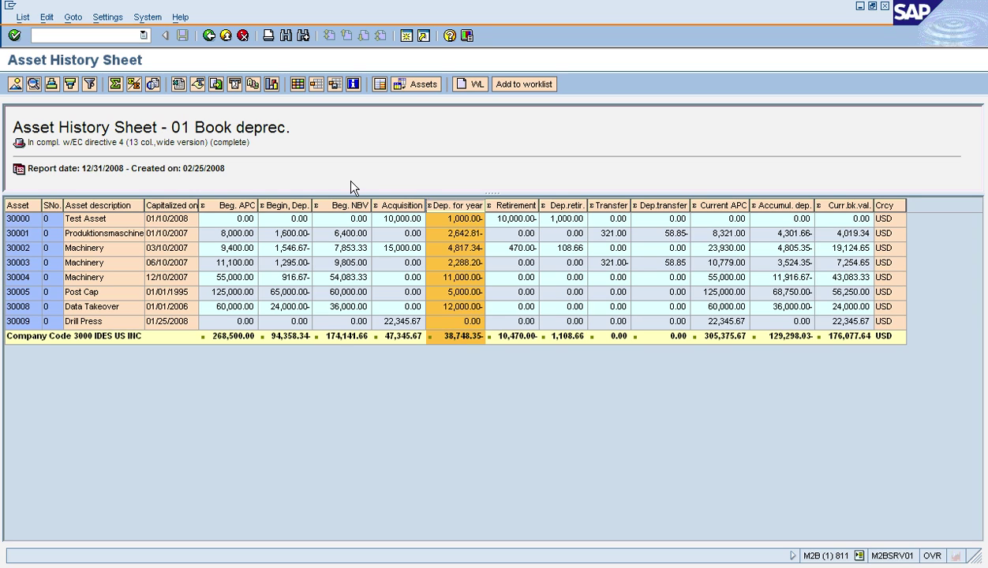
pyautogui.click(209, 37)
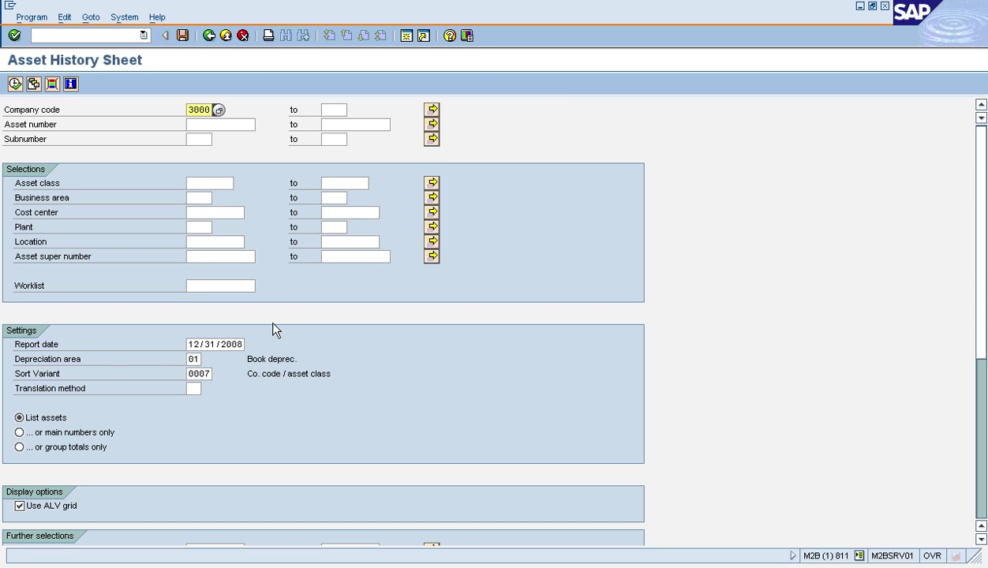
# Run the history sheet with report date 02/29/2008 and select its Dep. for year column
pyautogui.click(189, 345)
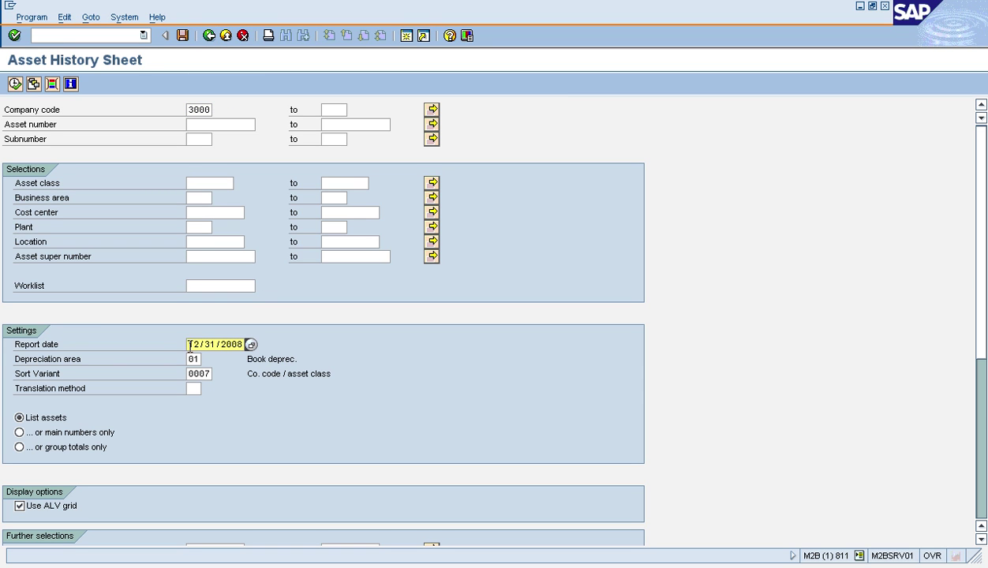
pyautogui.write('02/29')
pyautogui.click(15, 84)
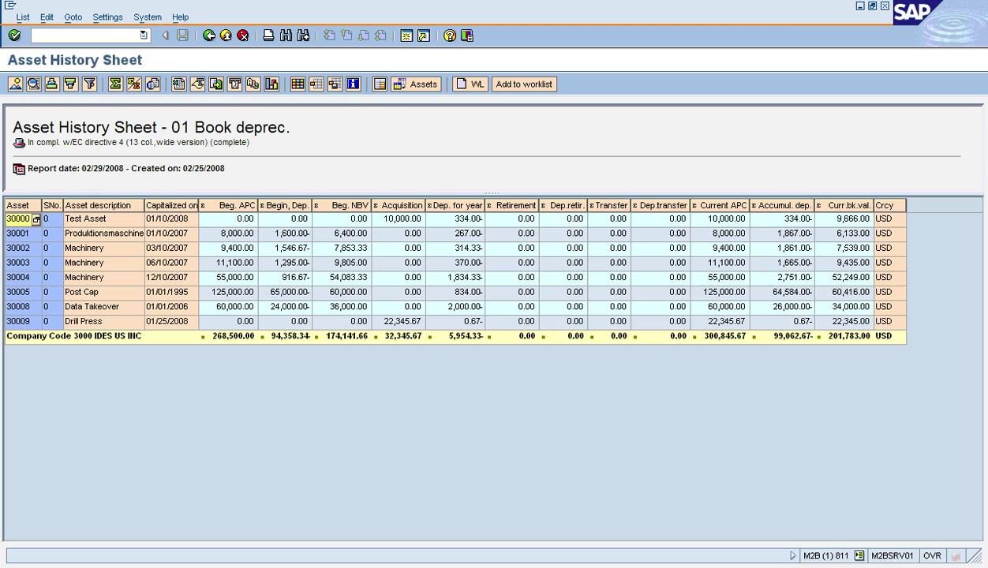
pyautogui.click(436, 202)
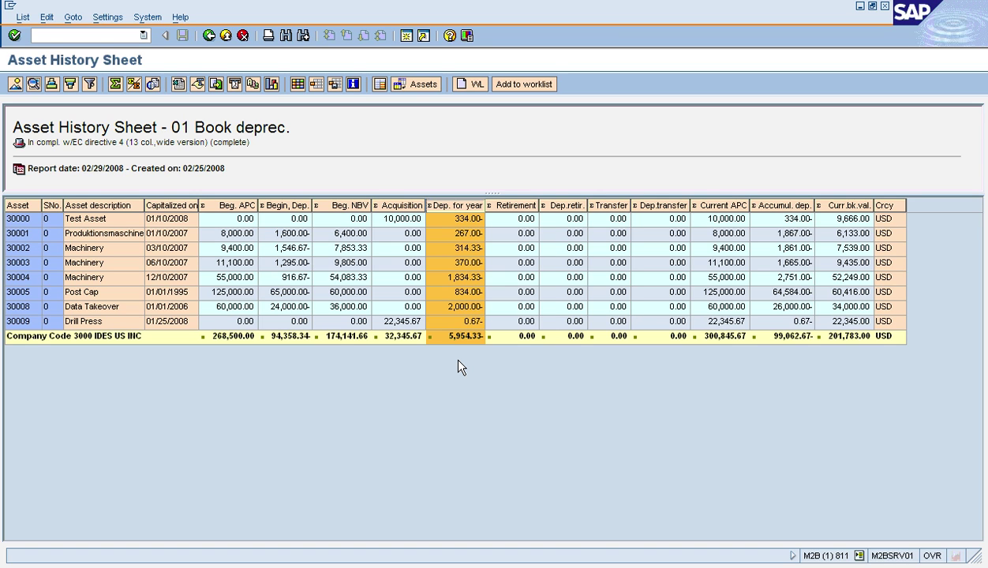
# Rerun the 02/29/2008 report with Depreciation posted ticked, which is rejected as an invalid date
pyautogui.click(207, 36)
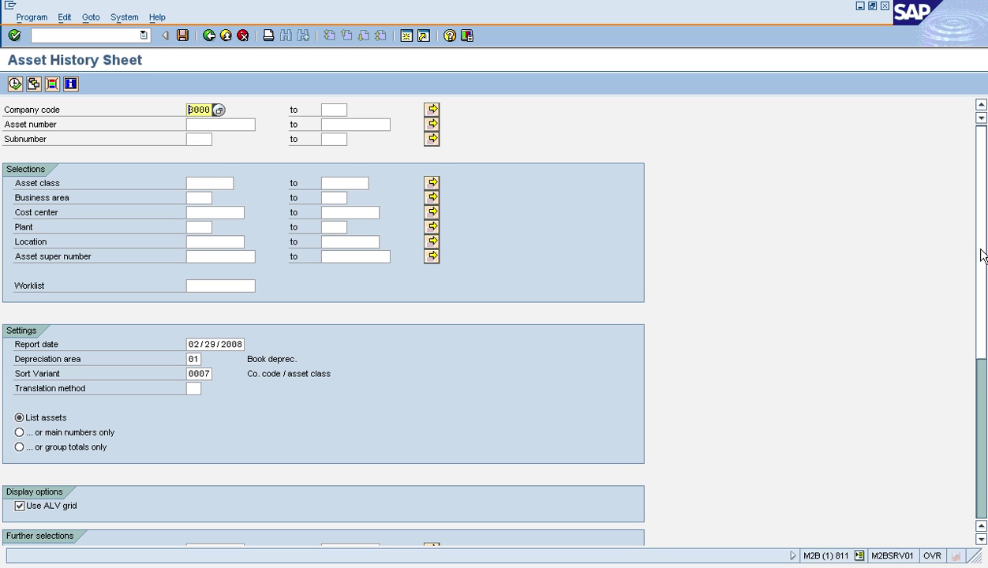
pyautogui.moveTo(982, 255); pyautogui.dragTo(982, 383)
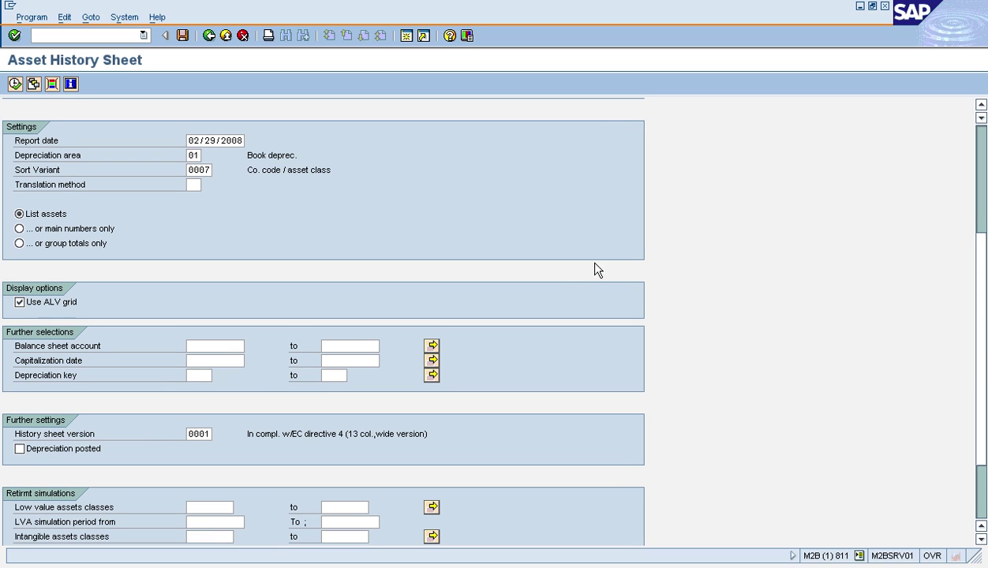
pyautogui.click(19, 449)
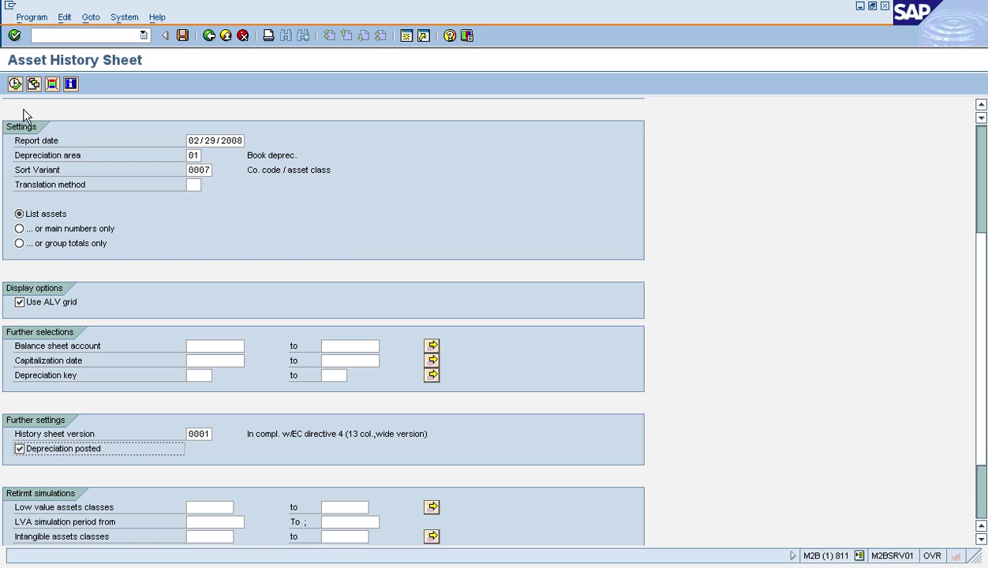
pyautogui.click(14, 83)
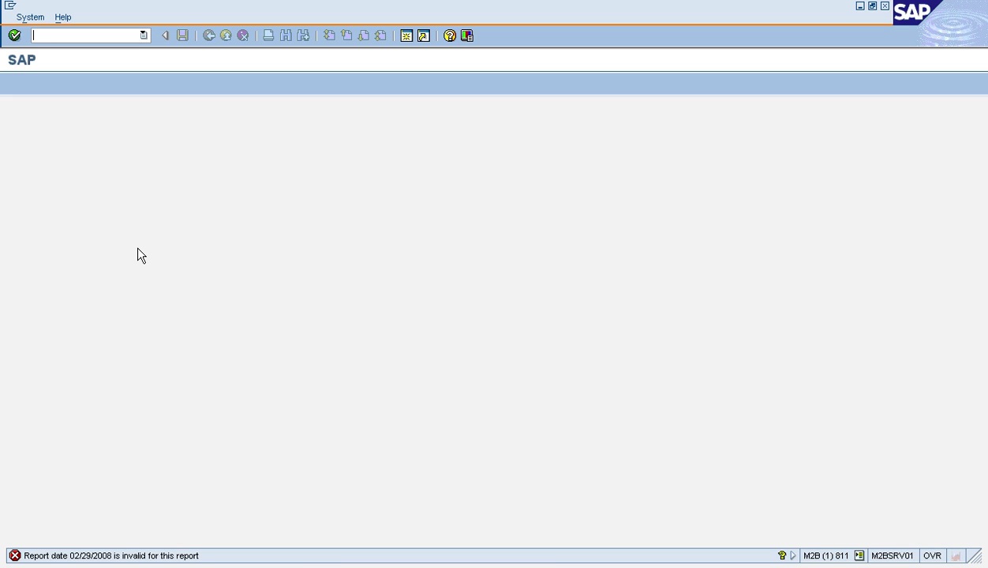
# Rerun RAGITT_ALV01 with report date 03/31/2007, which is also rejected as invalid
pyautogui.press('F3')
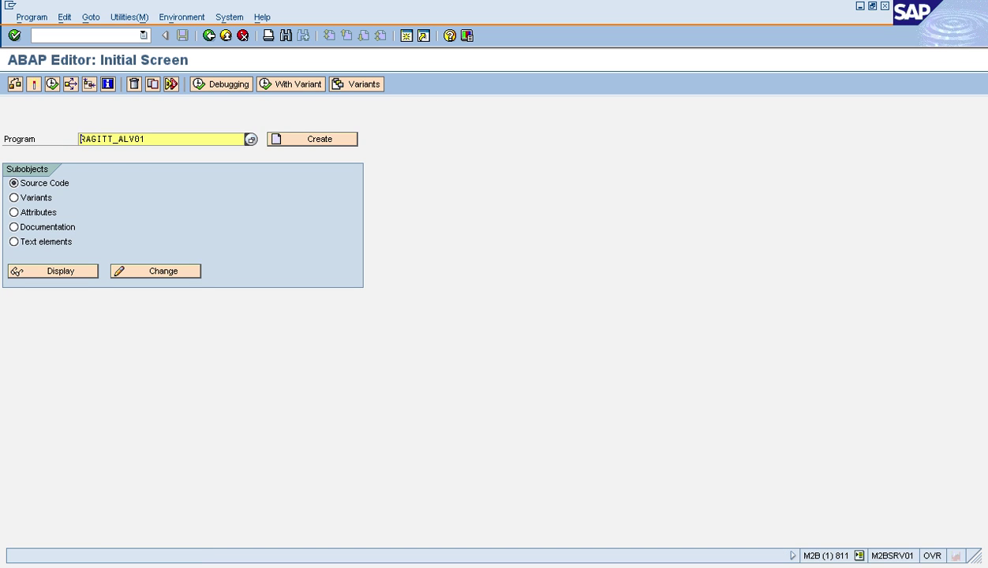
pyautogui.press('F8')
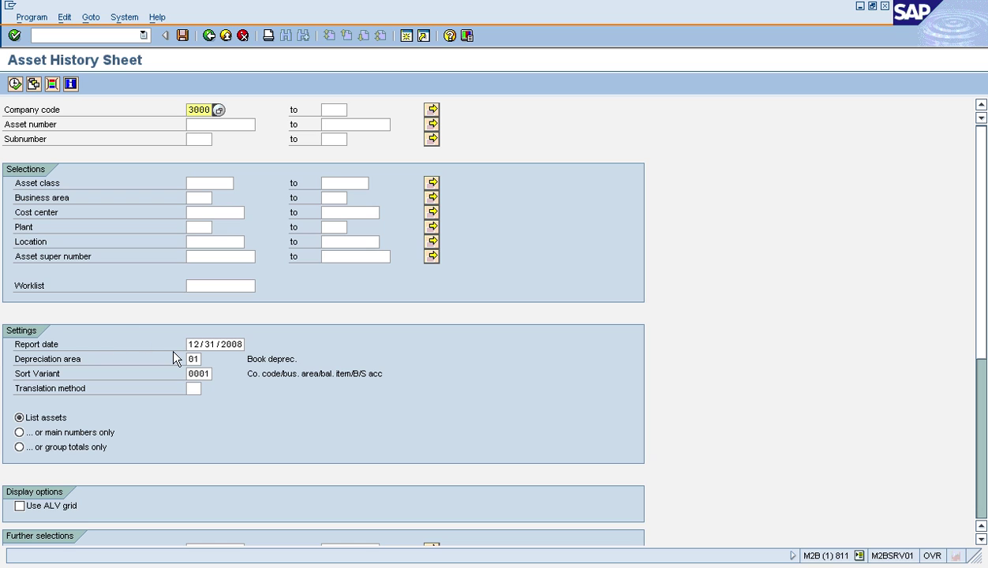
pyautogui.click(188, 344)
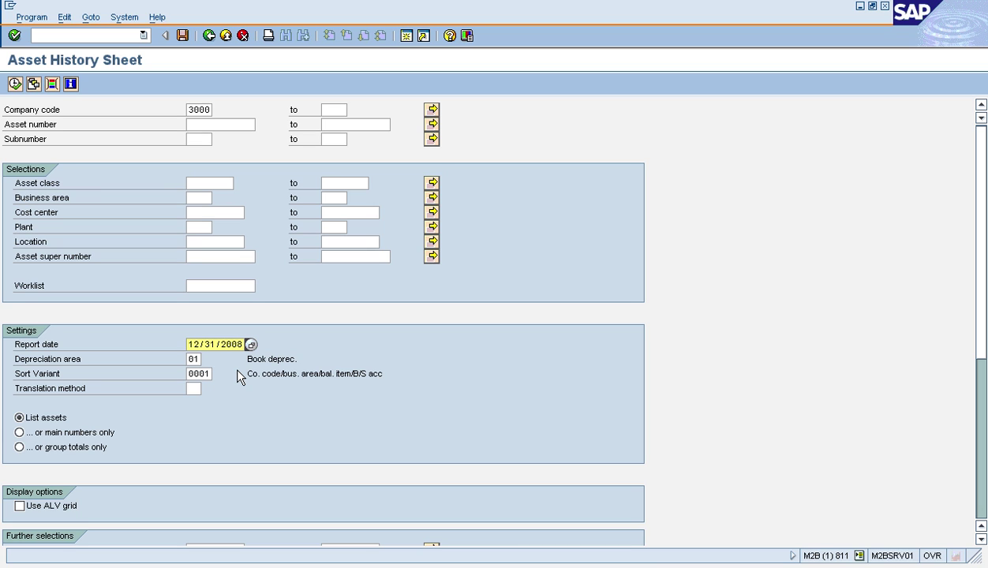
pyautogui.write('03')
pyautogui.click(14, 84)
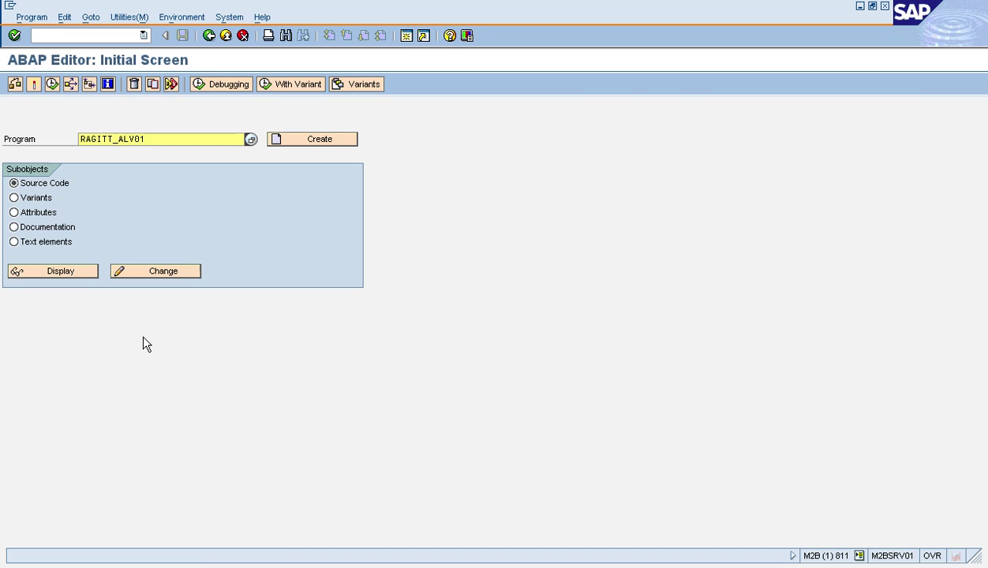
pyautogui.click(54, 35)
# Start the period-based Asset History Sheet with /nzm2b and enter sort variant 7
pyautogui.write('/n')
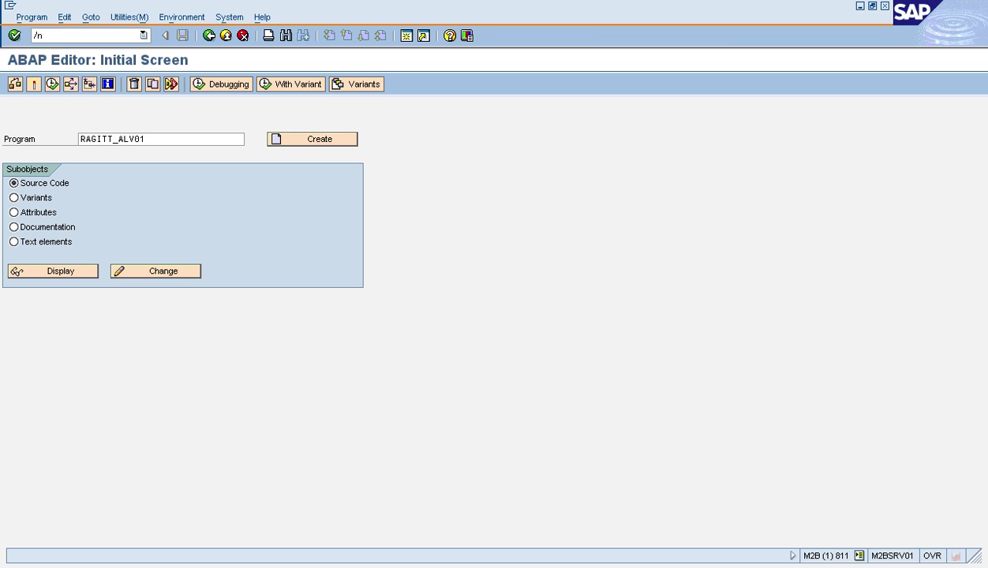
pyautogui.write('zm2b0')
pyautogui.press('Return')
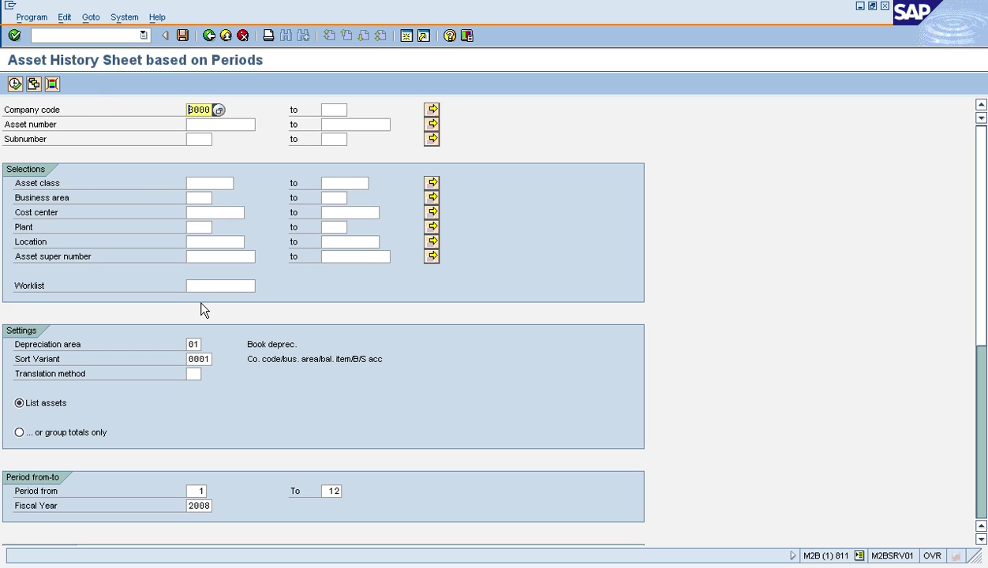
pyautogui.click(200, 359)
pyautogui.write('7')
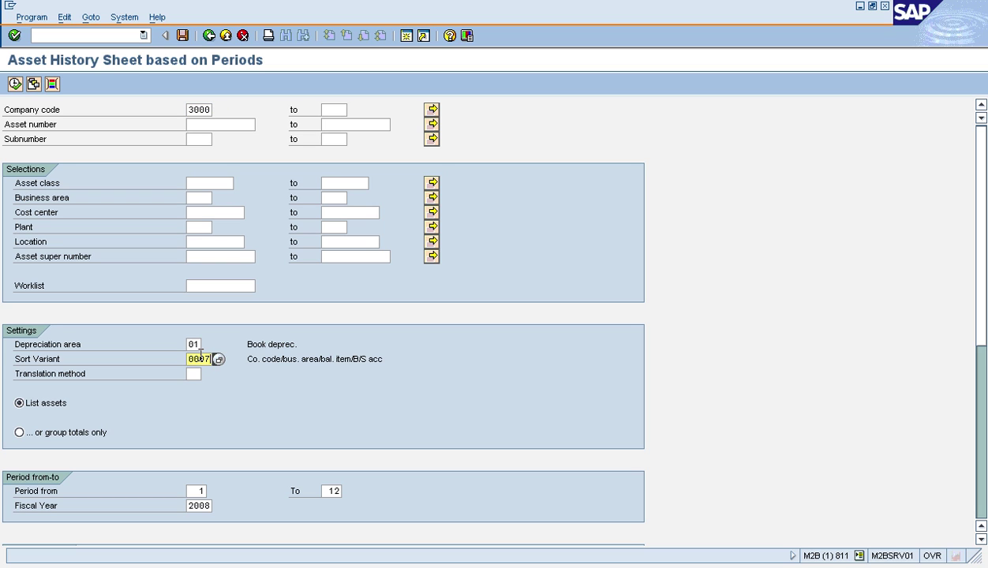
# Run it for periods 1 to 2 with Use ALV grid ticked and history sheet version 0001
pyautogui.click(193, 489)
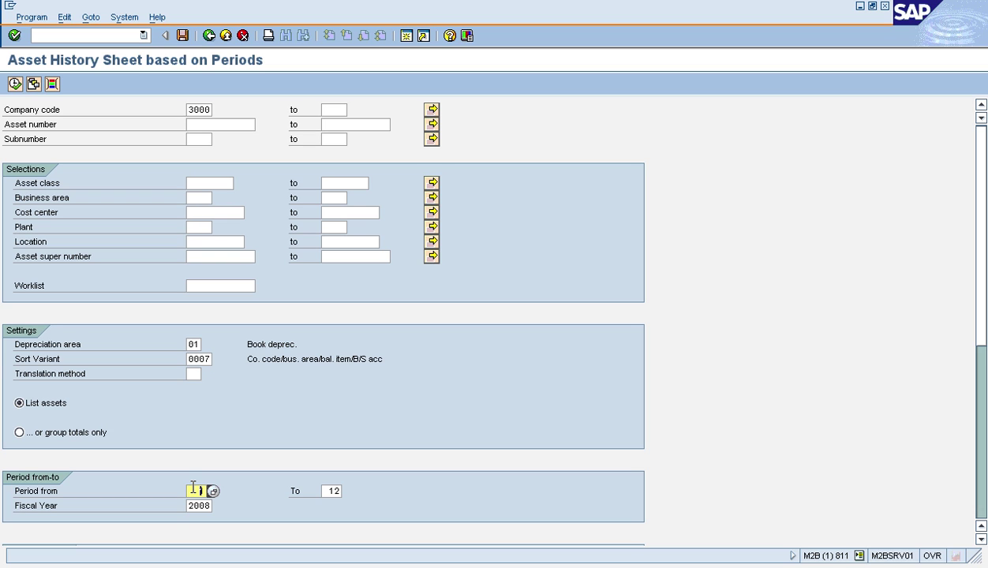
pyautogui.write('2')
pyautogui.press('Delete')
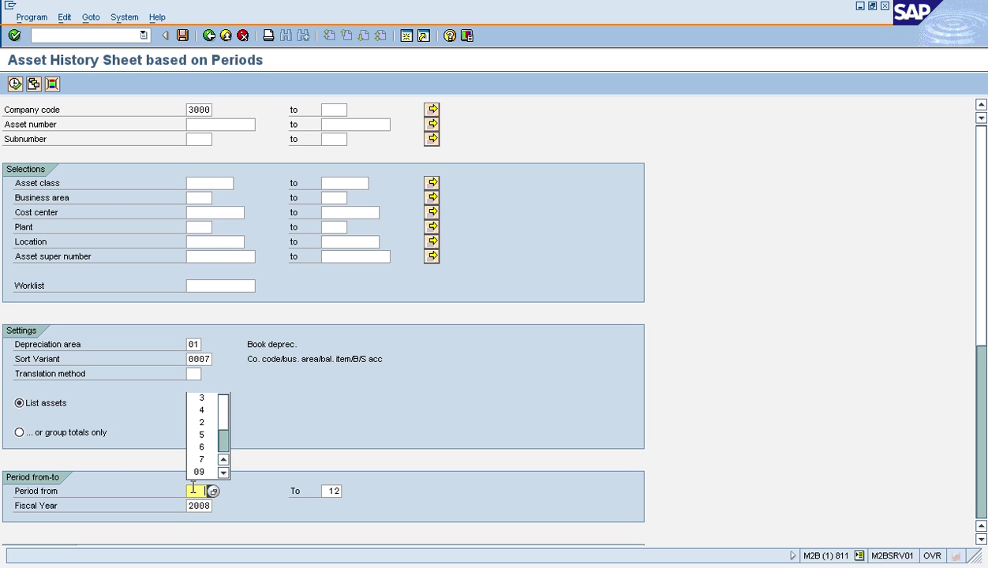
pyautogui.write('1')
pyautogui.press('Tab')
pyautogui.press('Delete')
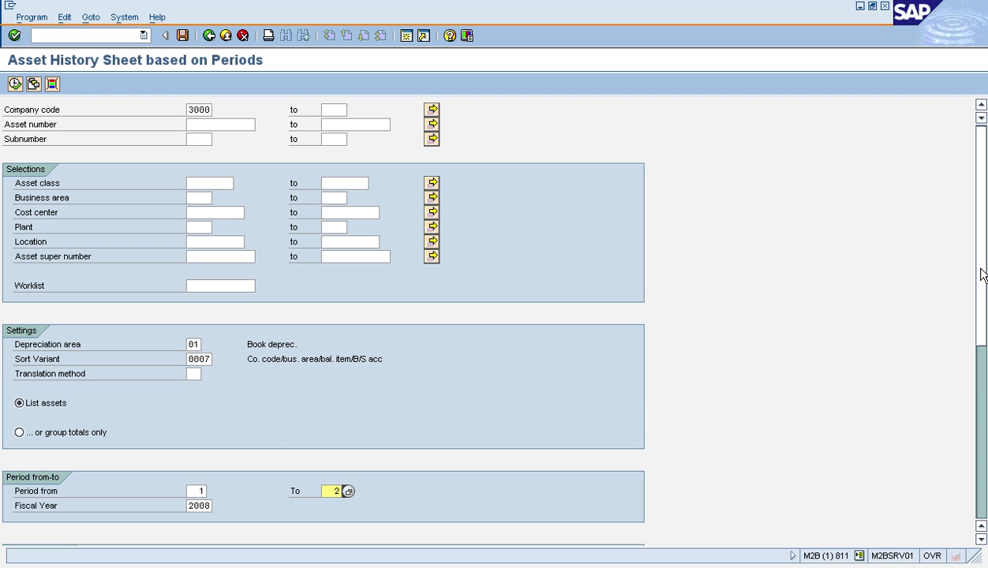
pyautogui.moveTo(982, 274); pyautogui.dragTo(985, 410)
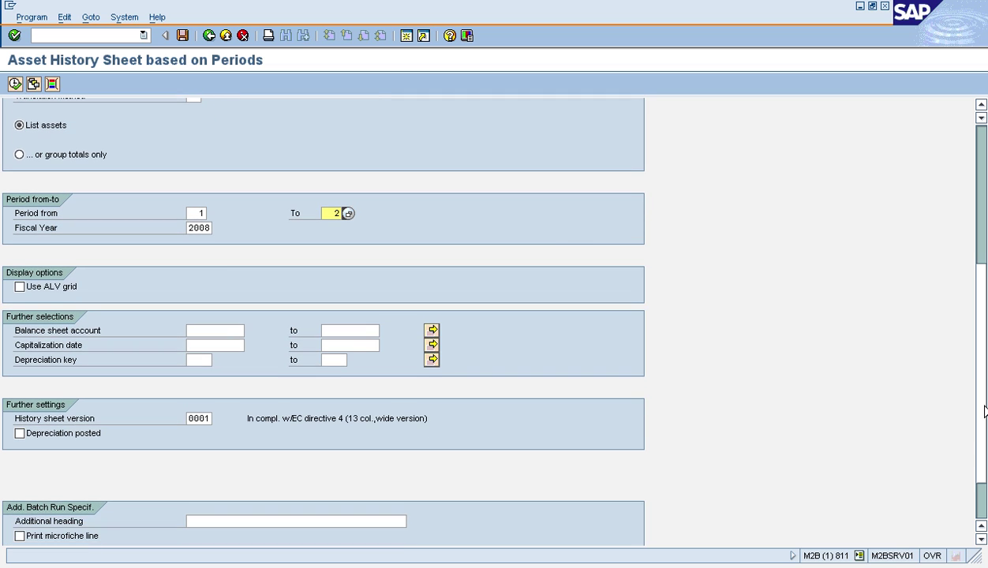
pyautogui.click(20, 287)
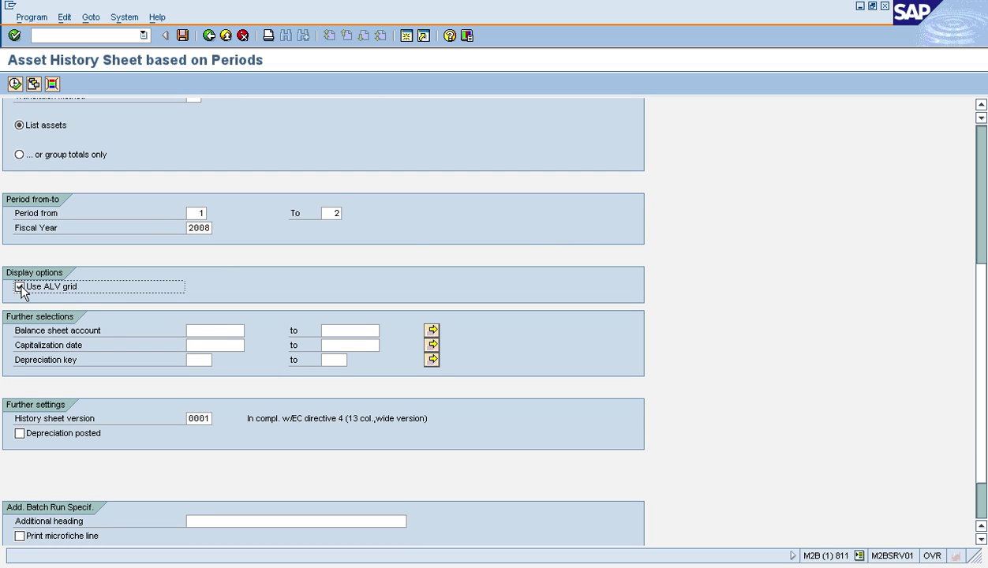
pyautogui.click(196, 420)
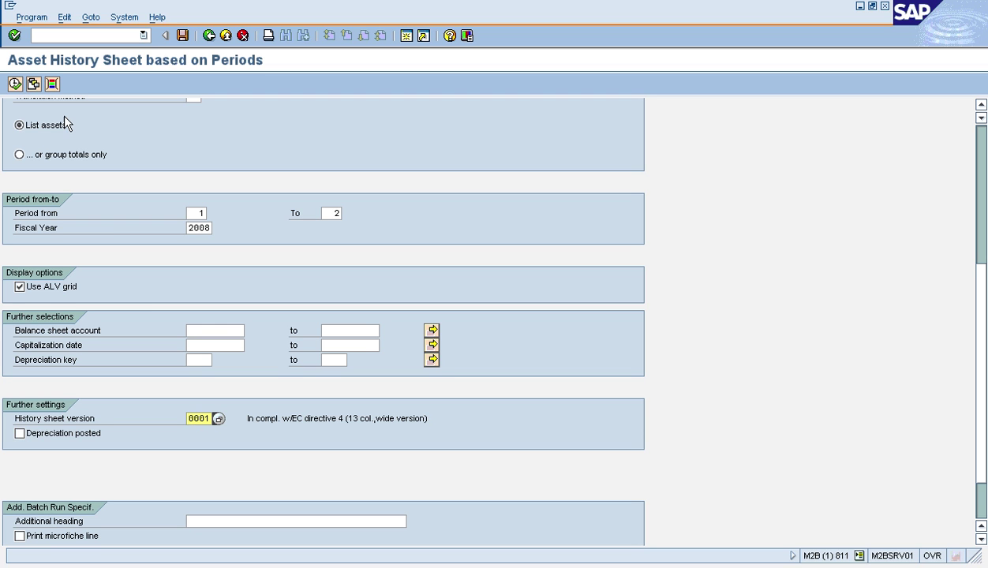
pyautogui.click(15, 84)
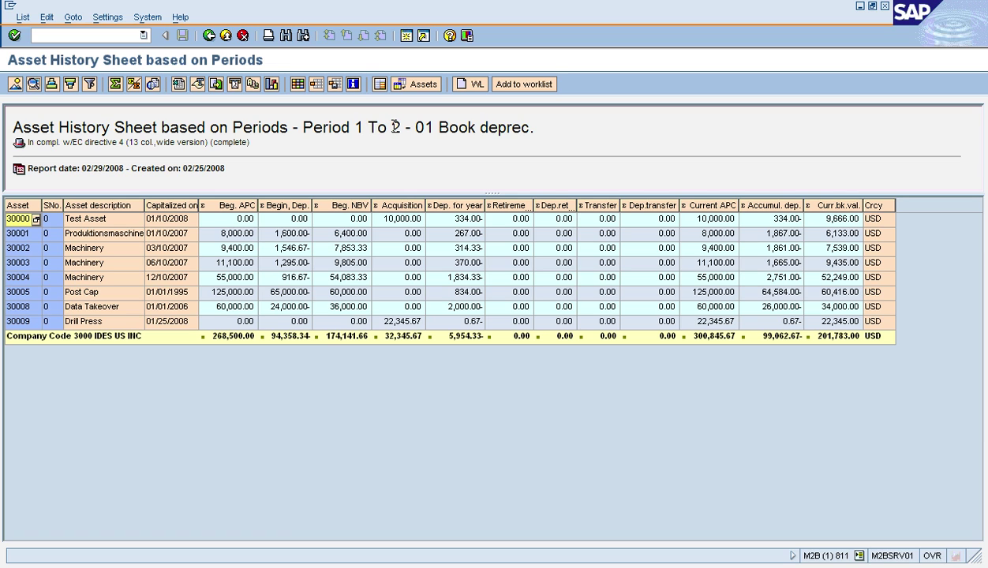
# Select the Dep. for year column for periods 1–2, then go back to the selection screen
pyautogui.click(429, 202)
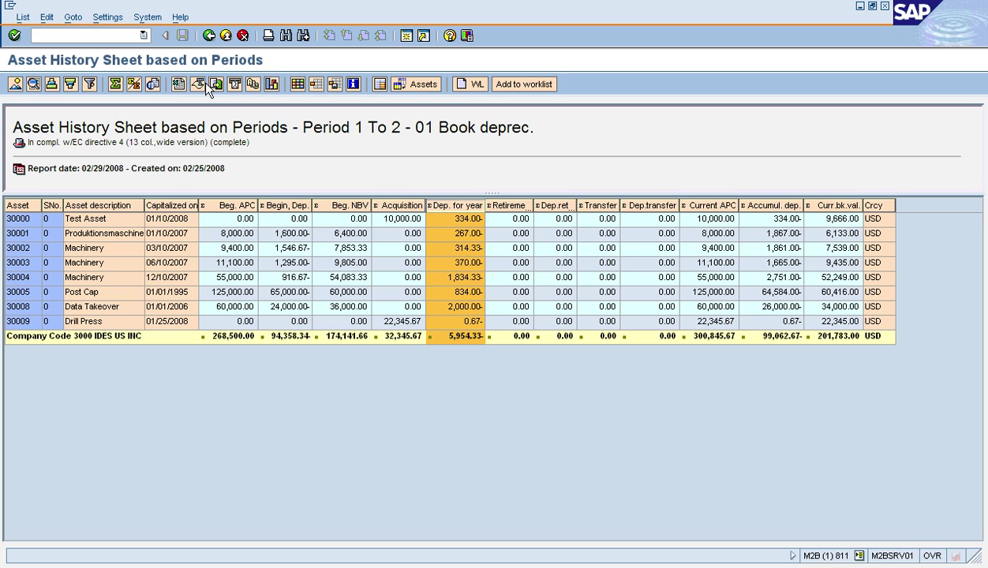
pyautogui.click(210, 38)
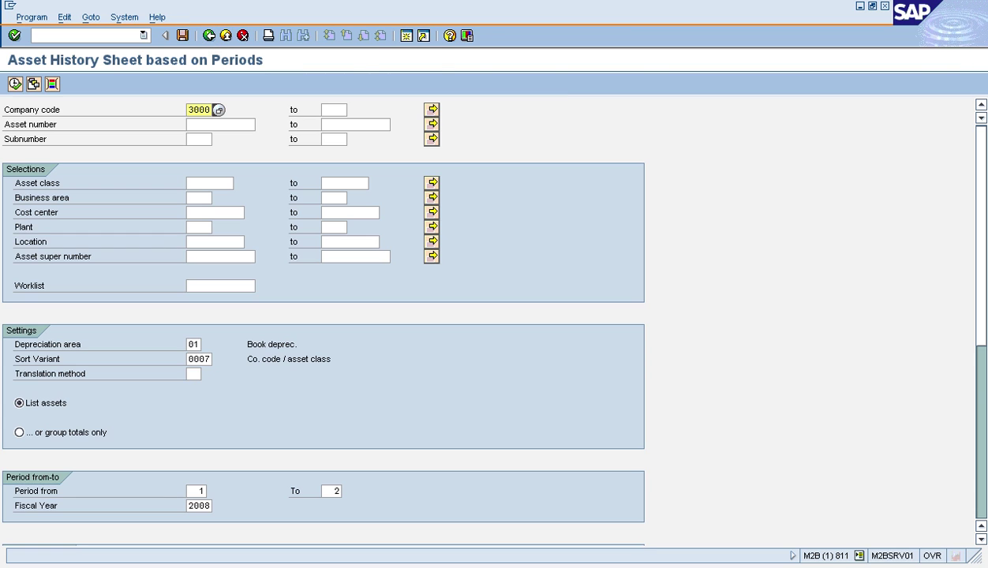
# Run the report for period 2 to 2 and select the Dep. for year column (2,976.00 USD)
pyautogui.click(195, 490)
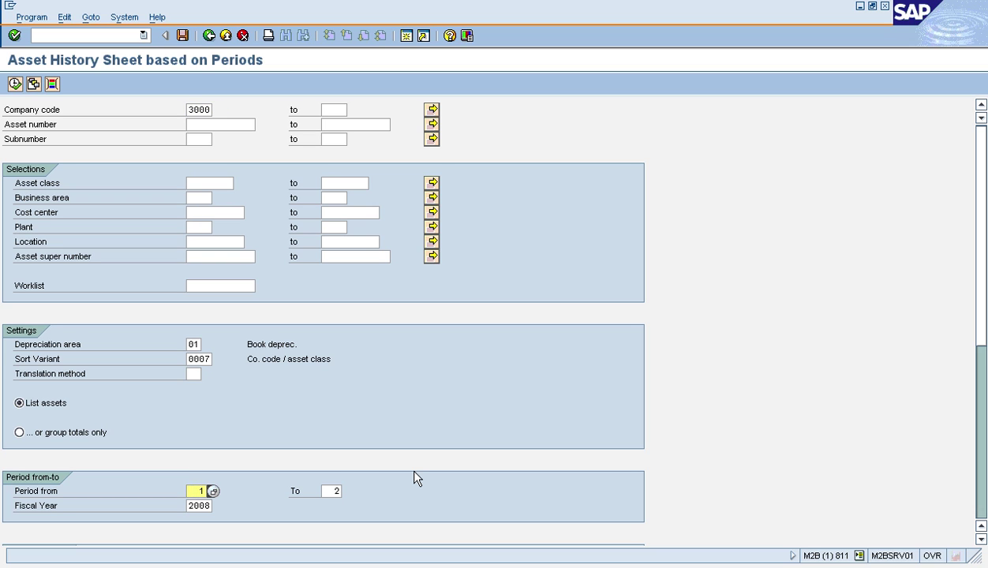
pyautogui.write('2')
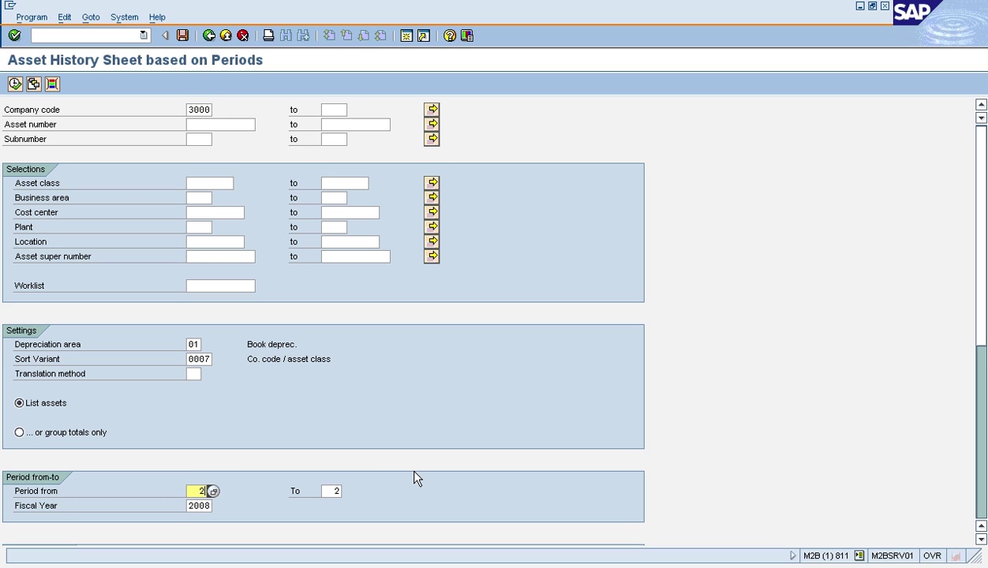
pyautogui.click(17, 87)
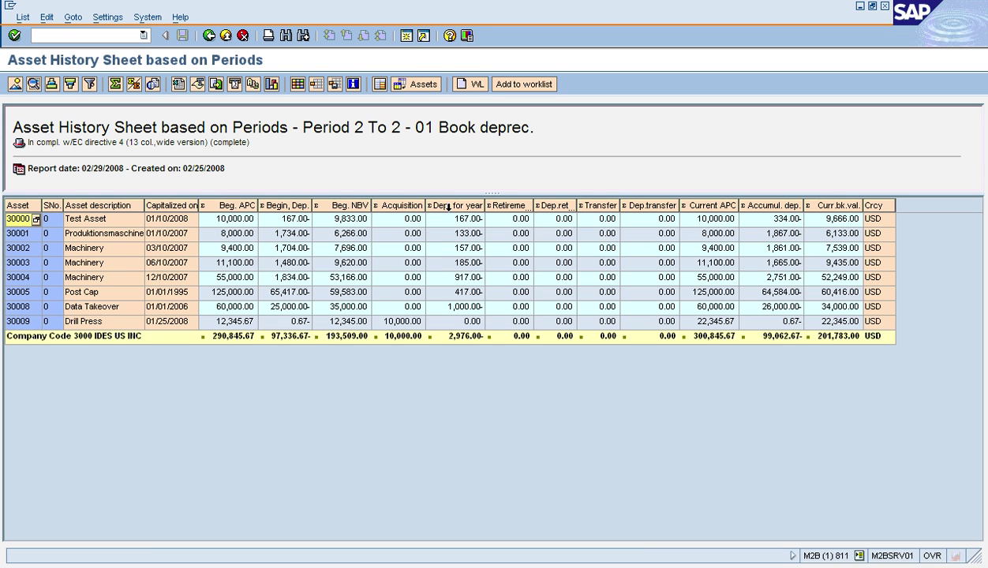
pyautogui.click(448, 204)
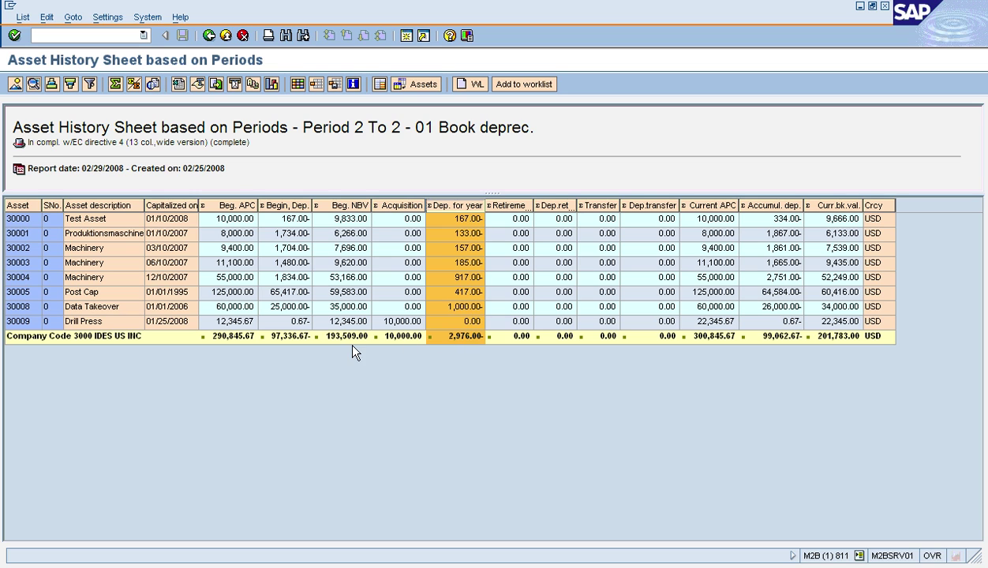
# Select the Beg. APC, Begin. Dep., Beg. NBV and Current APC columns, then go back
pyautogui.click(229, 202)
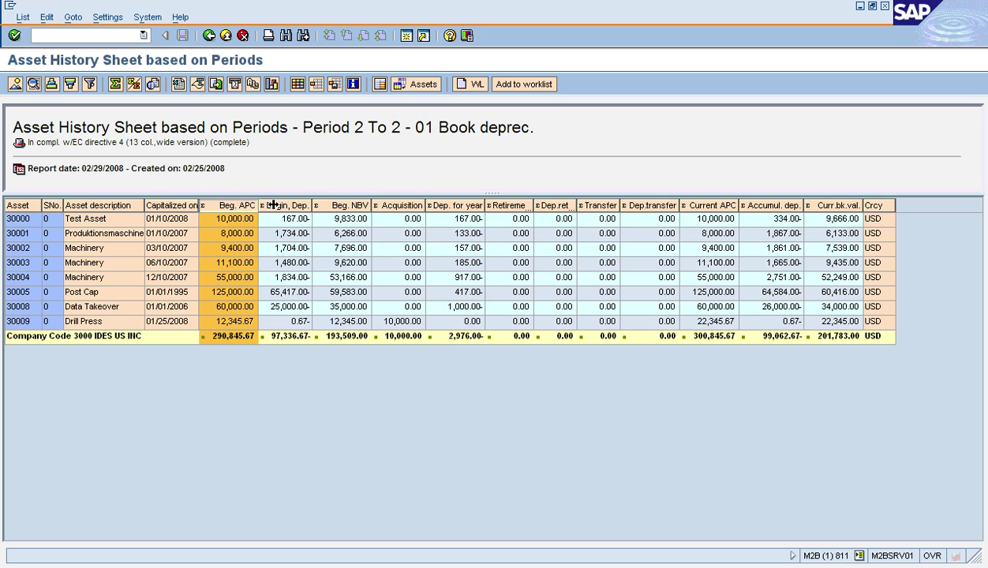
pyautogui.click(275, 202)
pyautogui.click(339, 204)
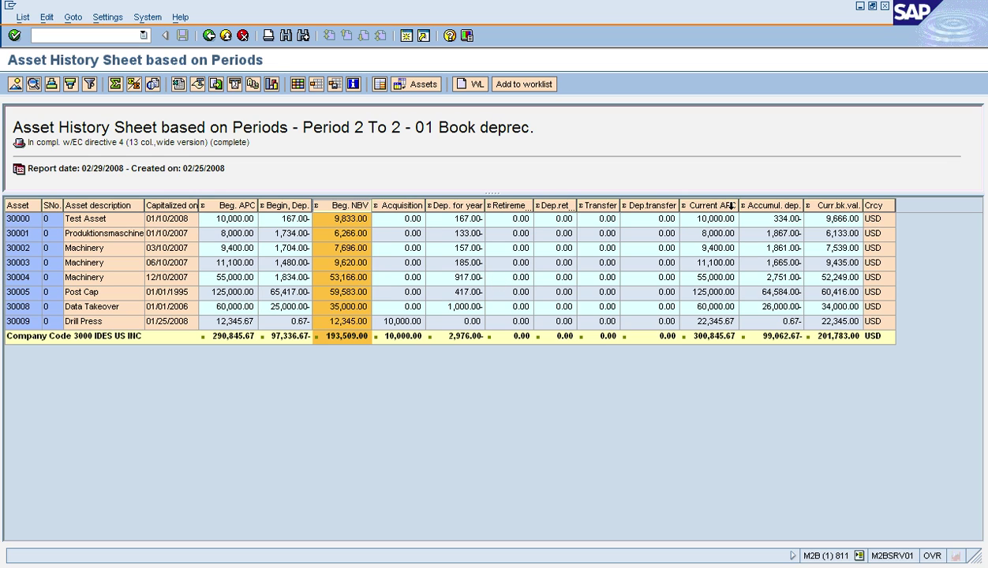
pyautogui.click(714, 205)
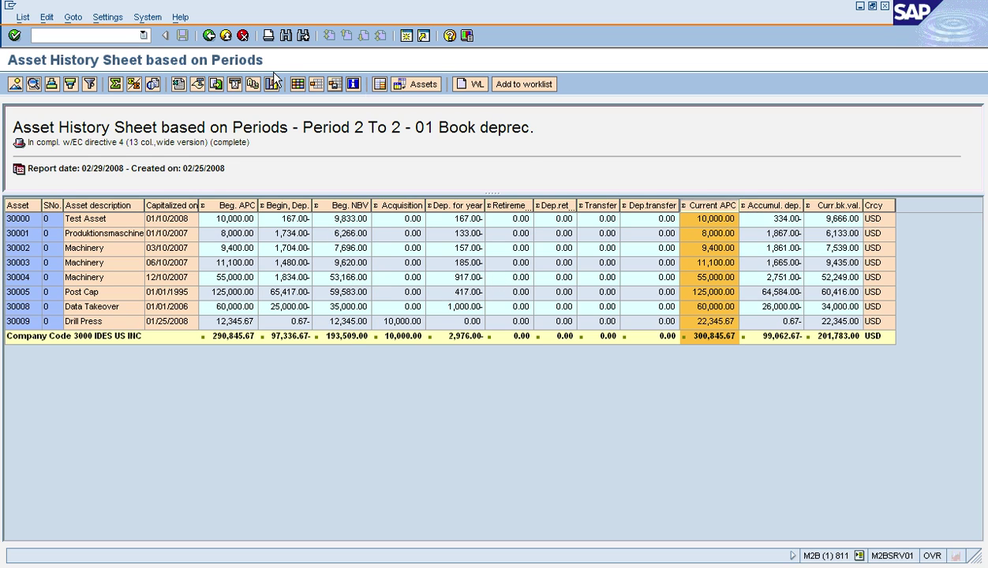
pyautogui.click(209, 36)
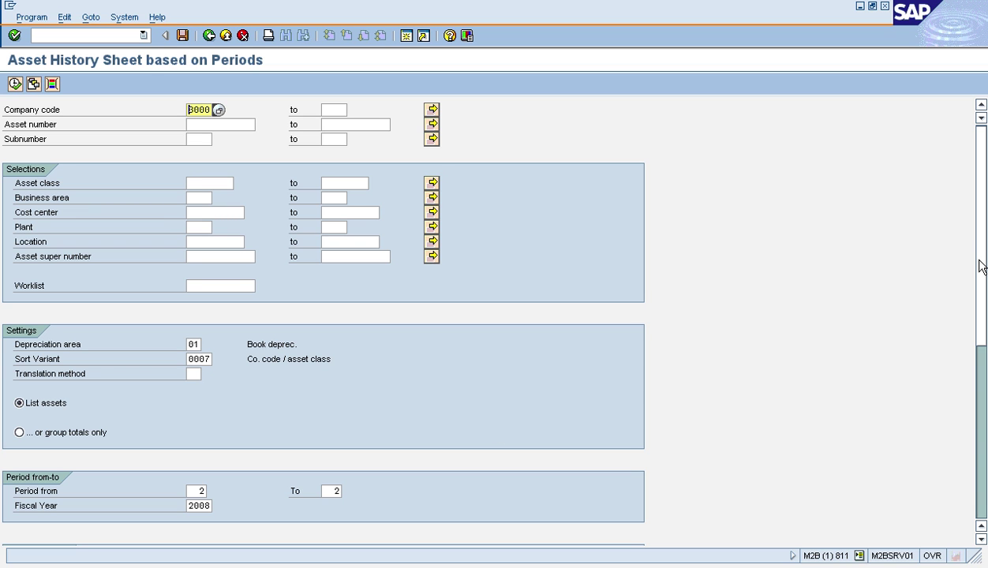
# Rerun period 2 with Depreciation posted ticked, check Dep. for year (1,558.32 USD), then go back
pyautogui.moveTo(981, 275); pyautogui.dragTo(983, 412)
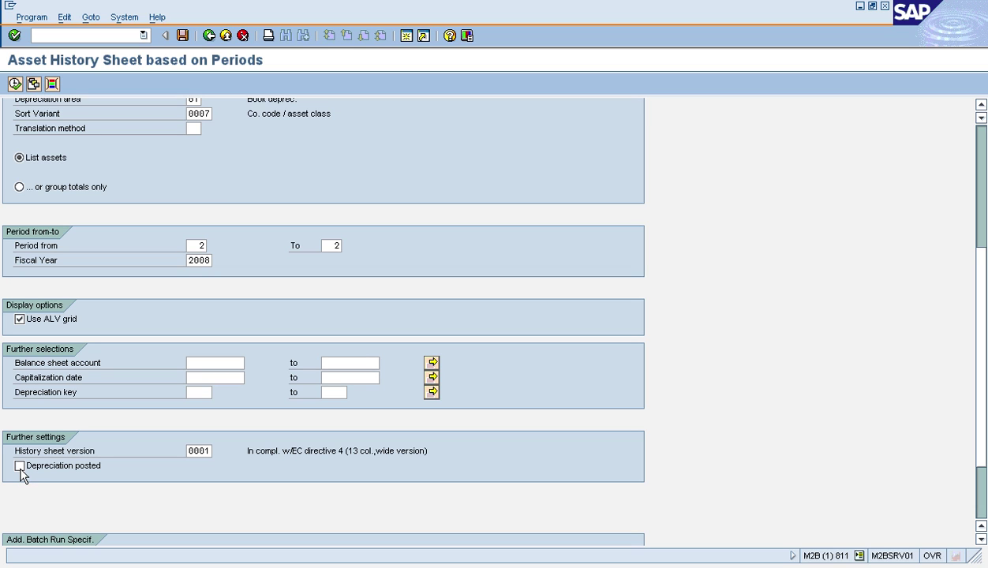
pyautogui.click(20, 466)
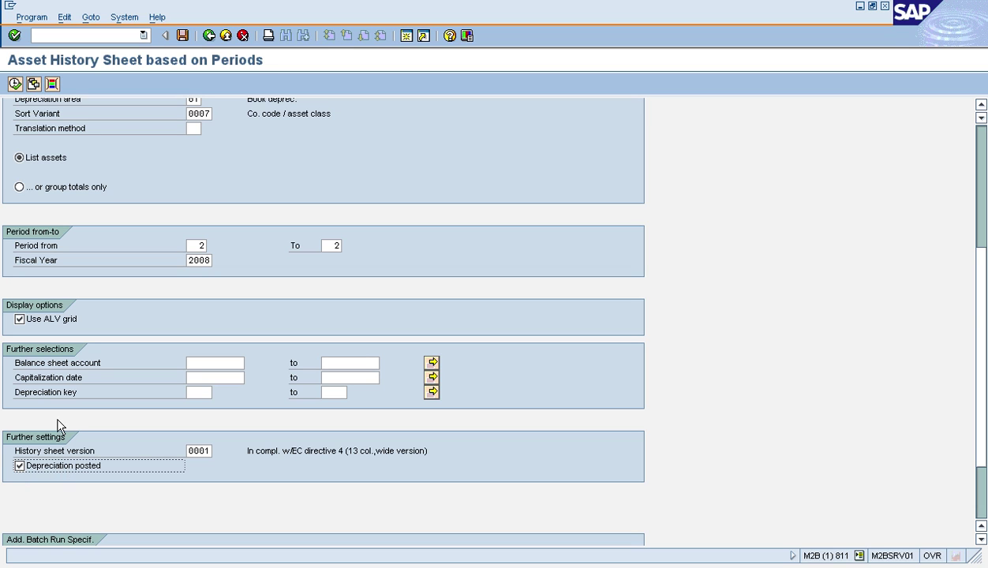
pyautogui.click(15, 84)
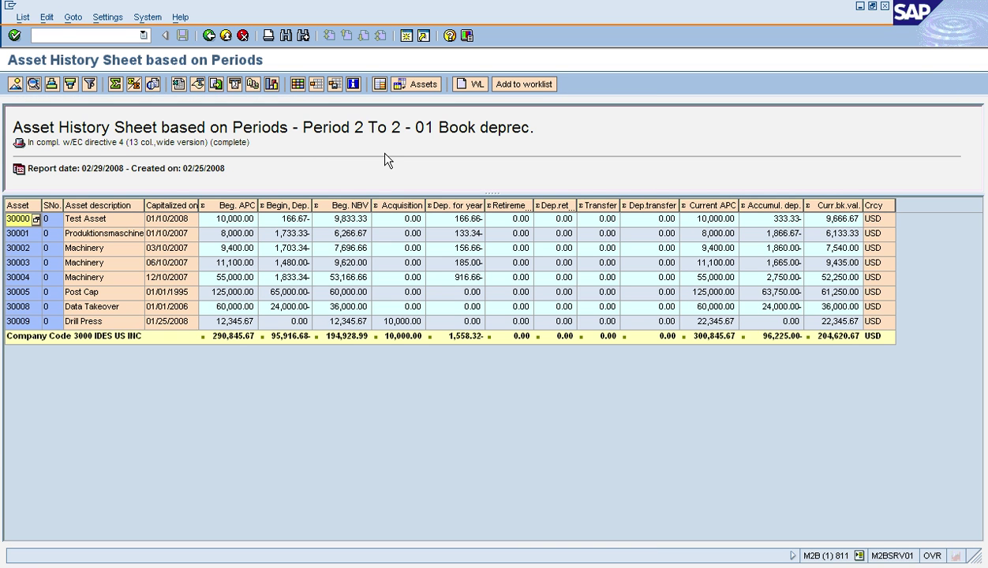
pyautogui.click(443, 206)
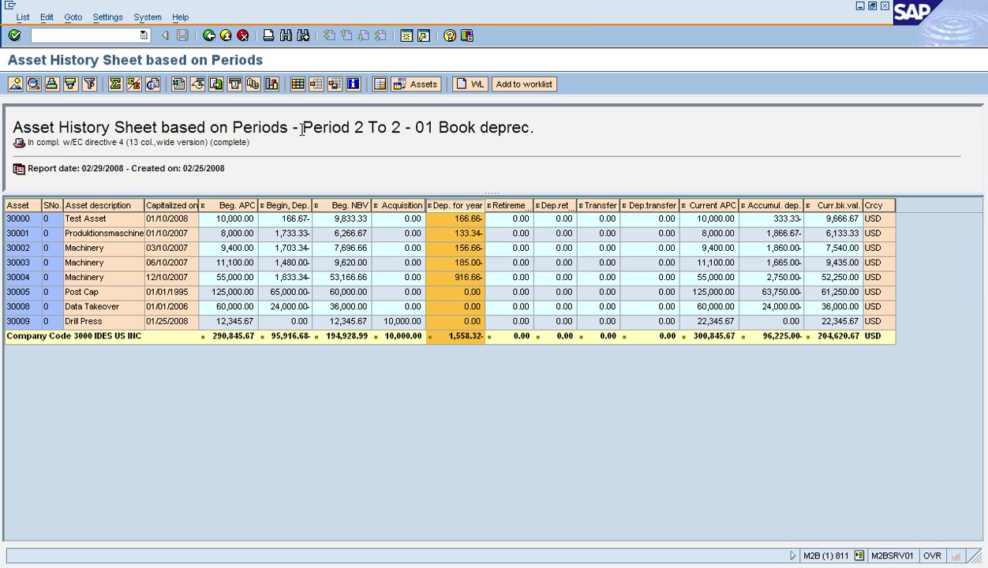
pyautogui.click(207, 36)
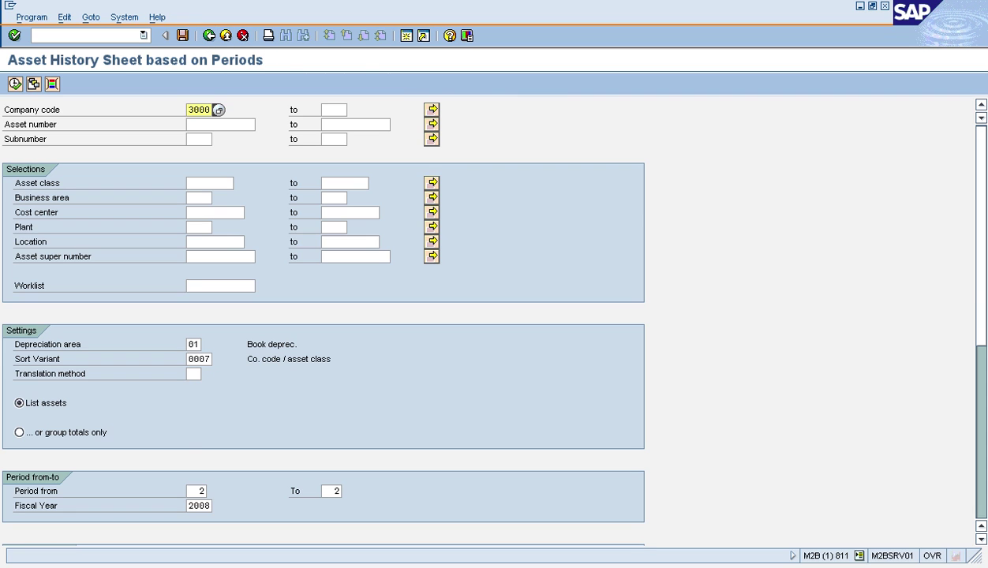
# Set fiscal year 2007 with period from 3 to 3 and execute the report
pyautogui.click(201, 505)
pyautogui.write('07')
pyautogui.press('Up')
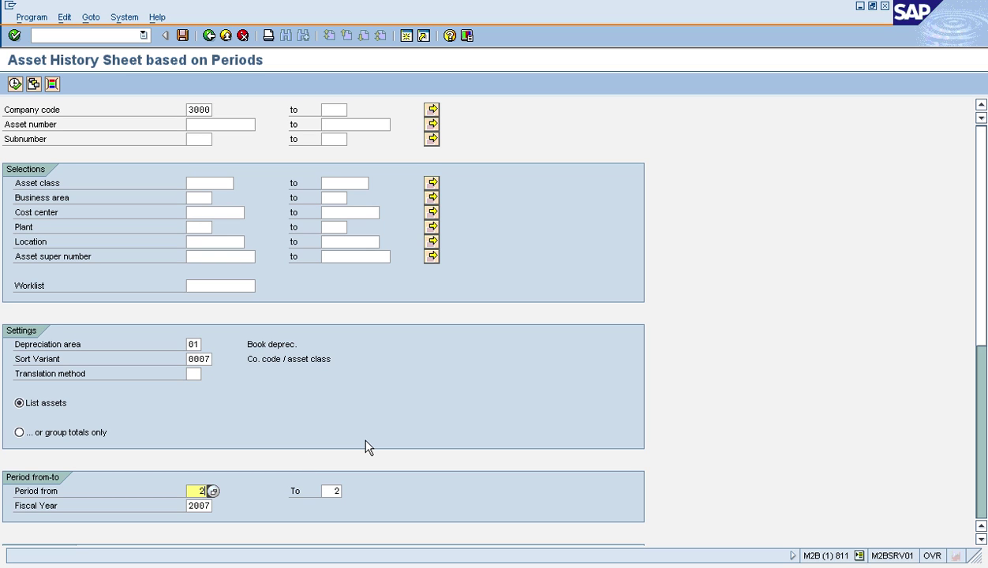
pyautogui.press('Left')
pyautogui.write('3')
pyautogui.press('Tab')
pyautogui.write('3')
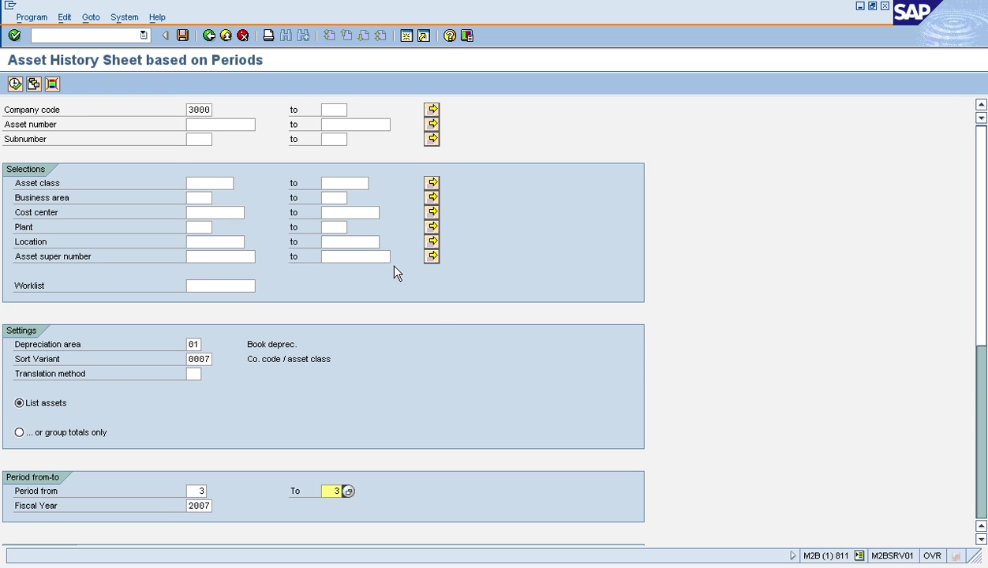
pyautogui.click(14, 84)
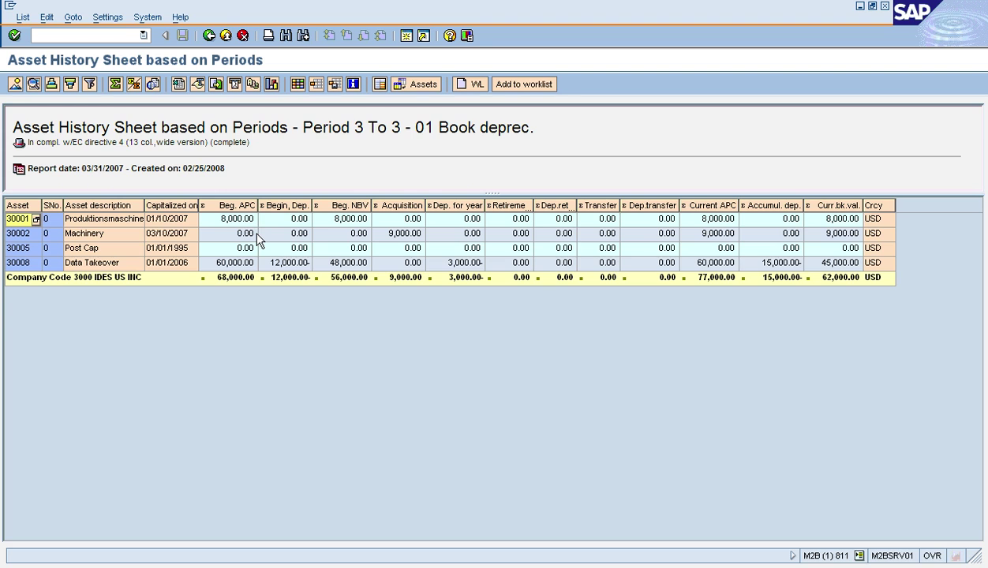
# Review the Dep. for year column (3,000.00 USD total), then go back to the selection screen
pyautogui.click(451, 205)
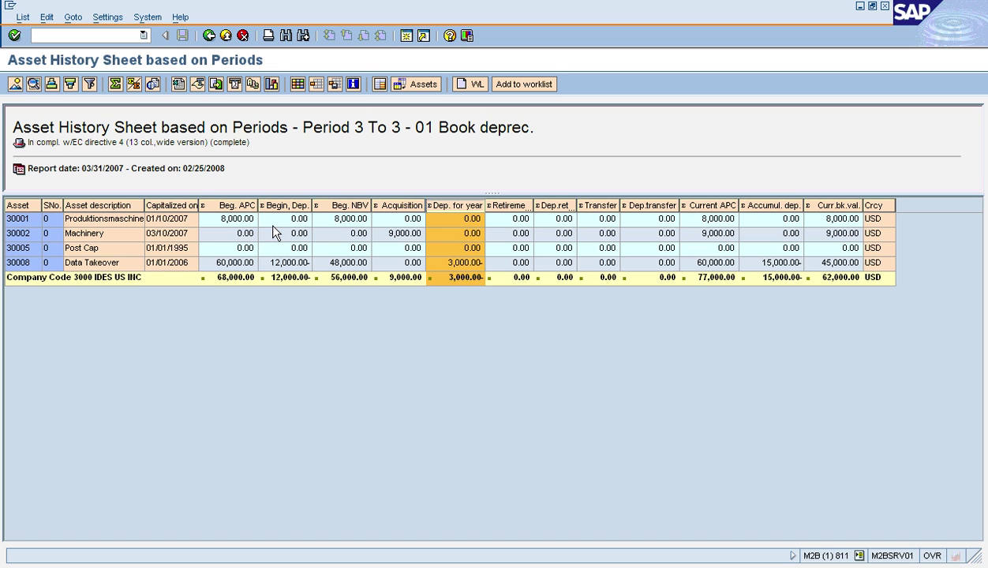
pyautogui.click(208, 35)
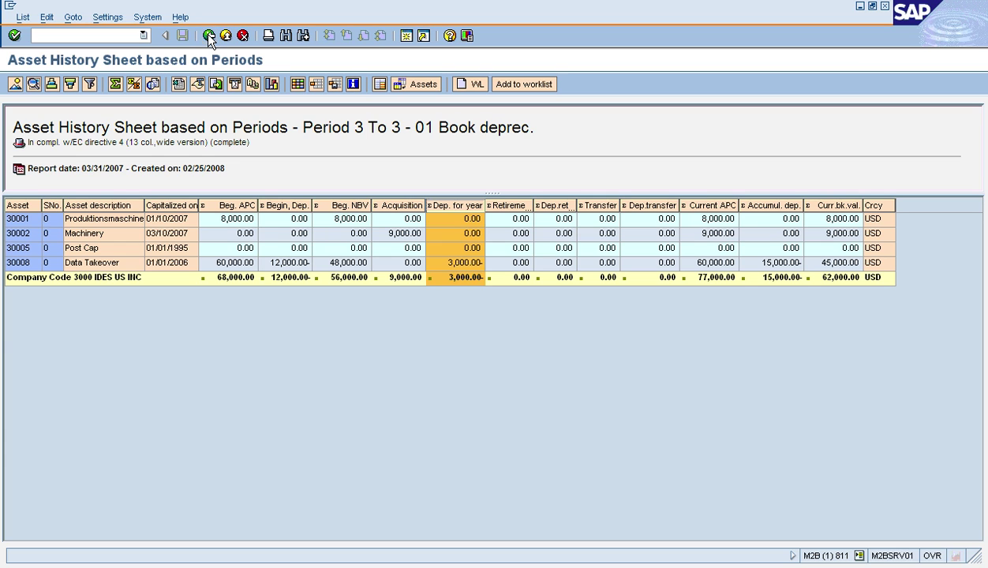